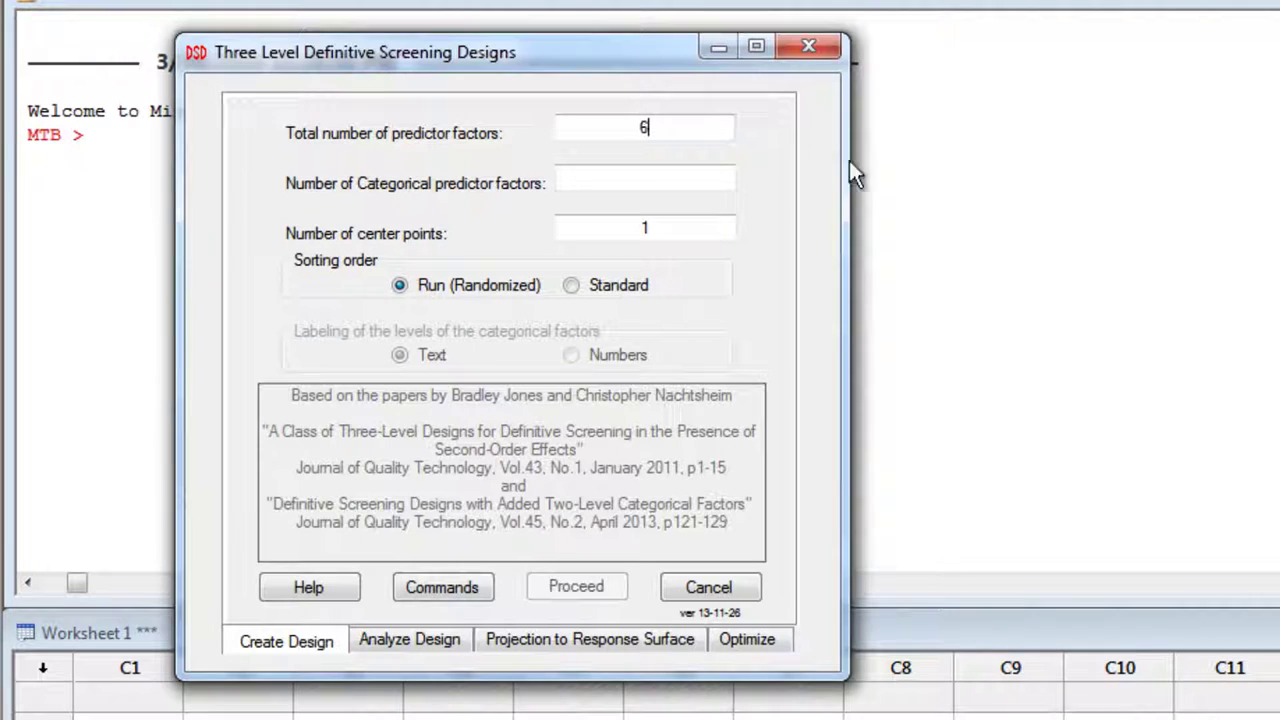
- Set 1 categorical factor, 2 center points and Standard sort order, then generate the design command code
left_click(646, 180)
type("1")
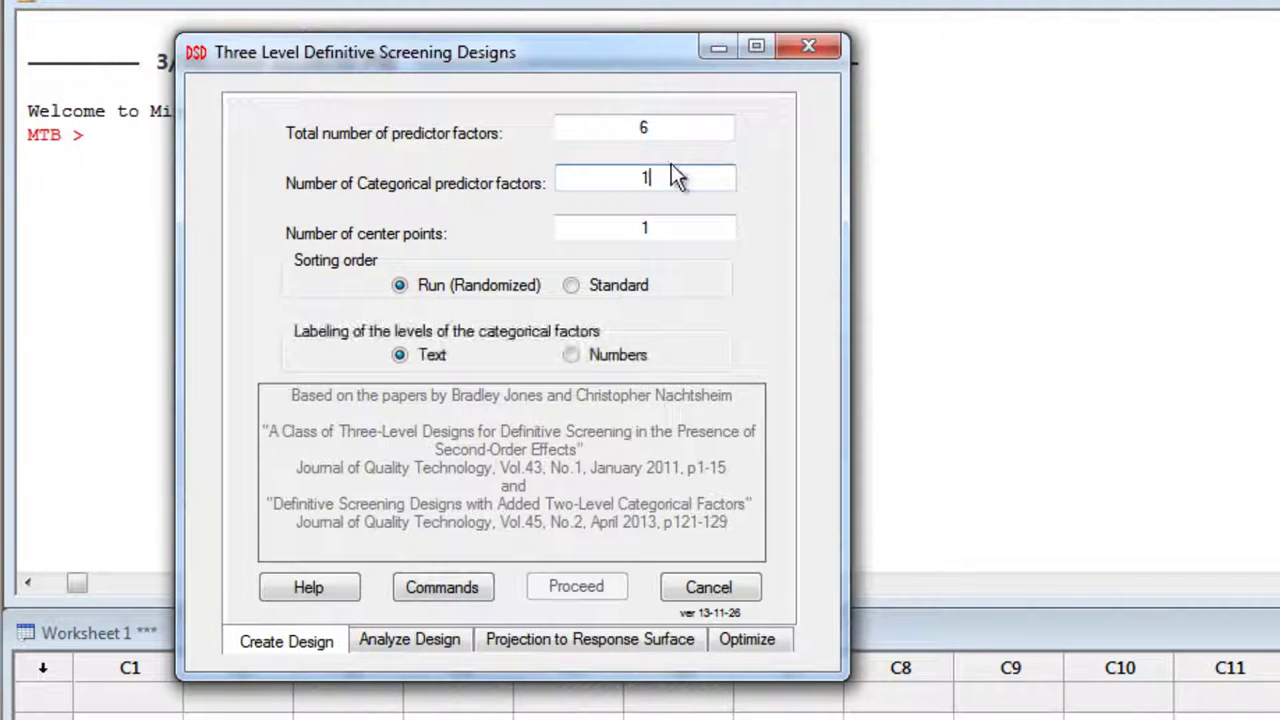
left_click_drag(692, 237, 600, 229)
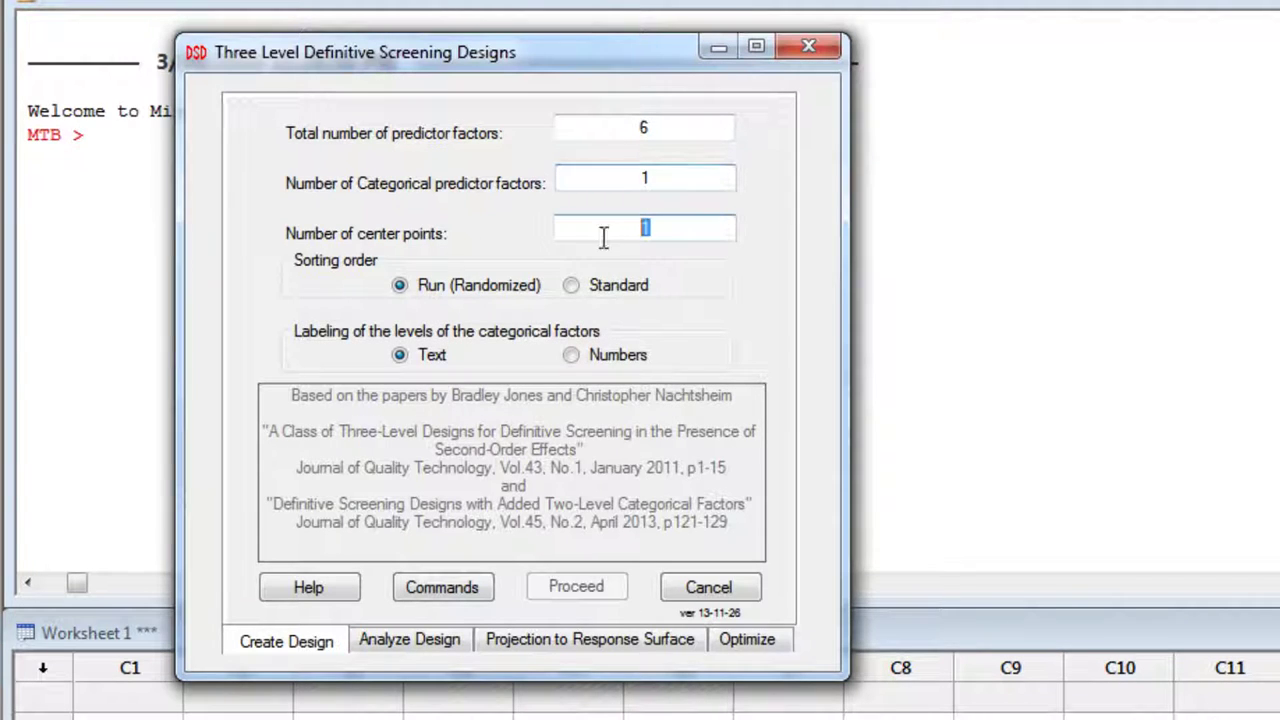
type("2")
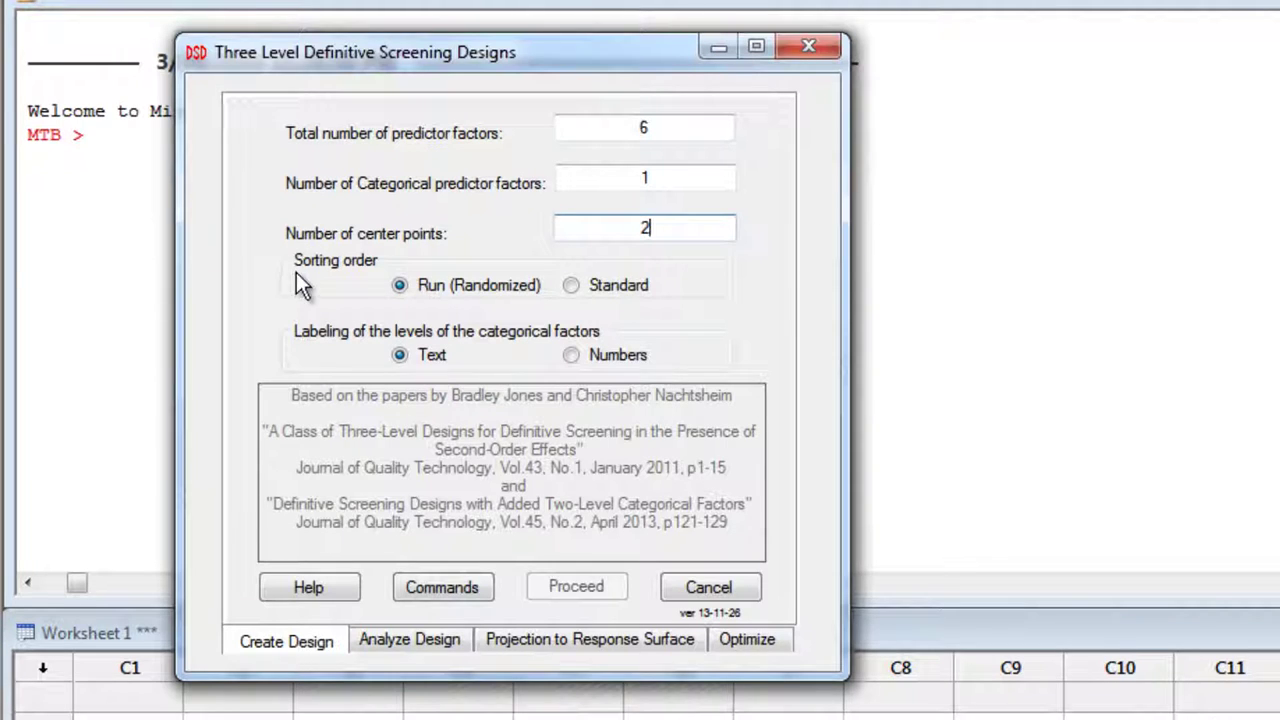
left_click(571, 285)
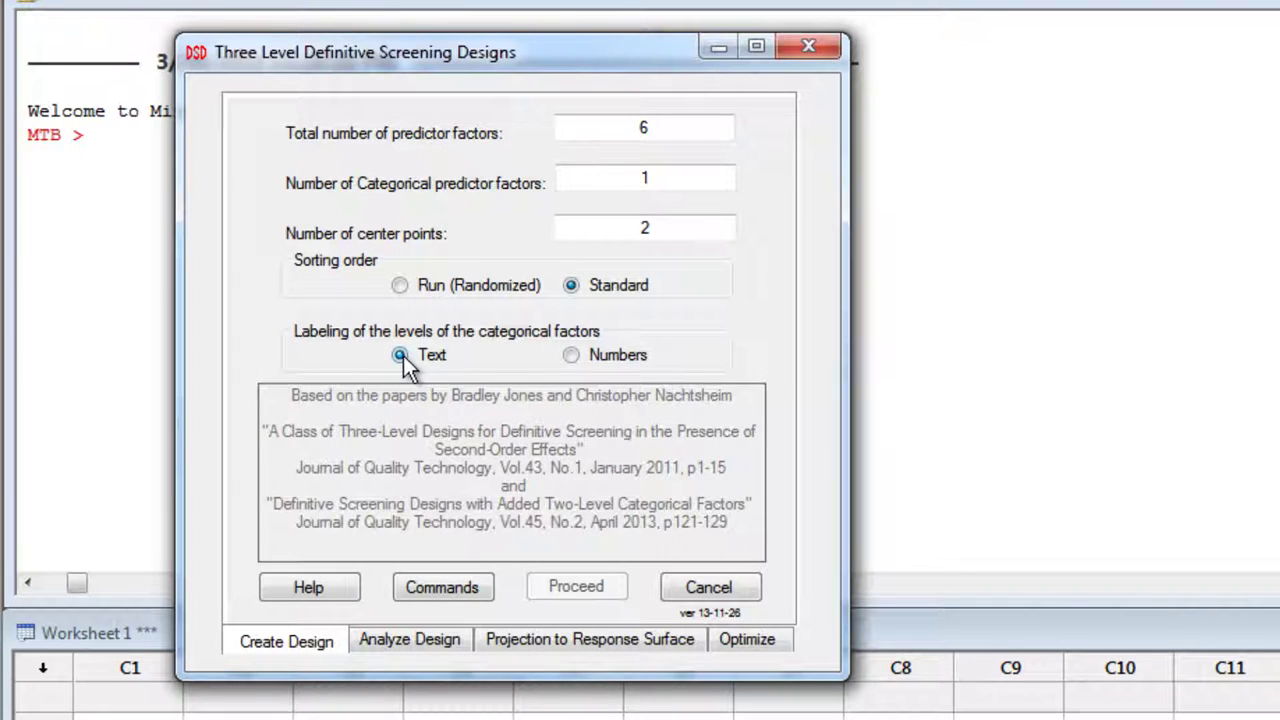
left_click(430, 586)
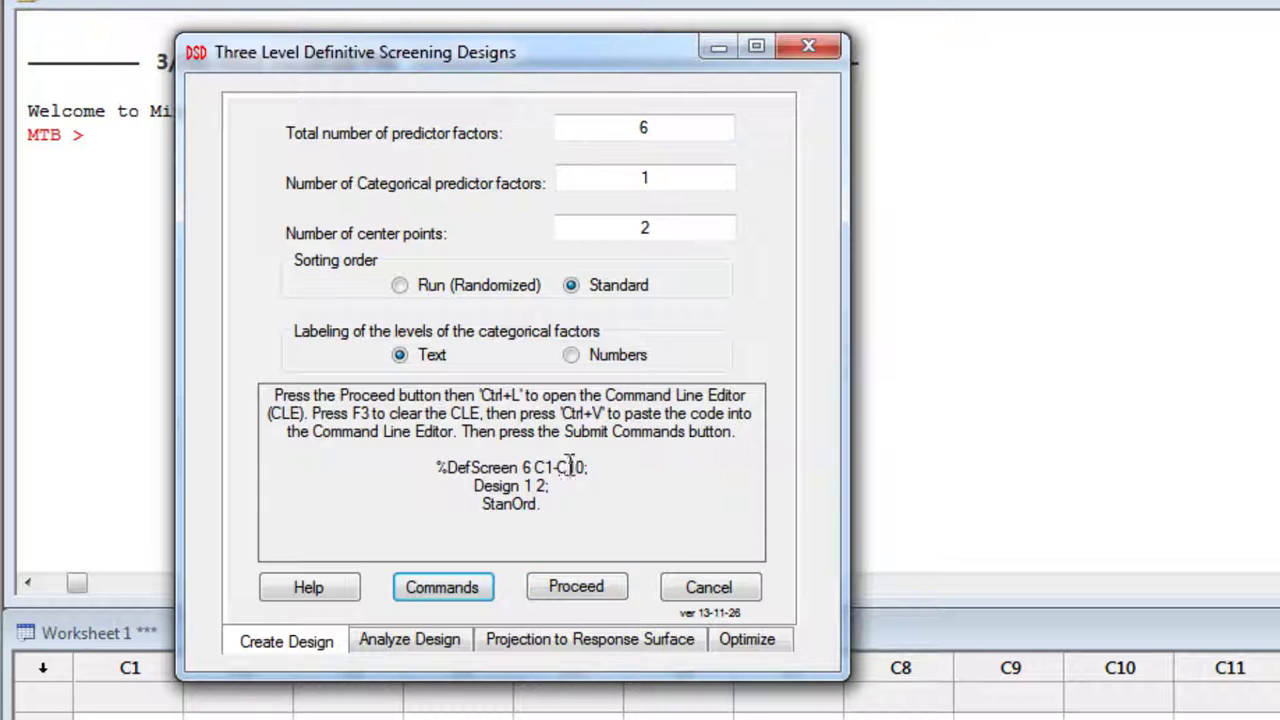
left_click(571, 588)
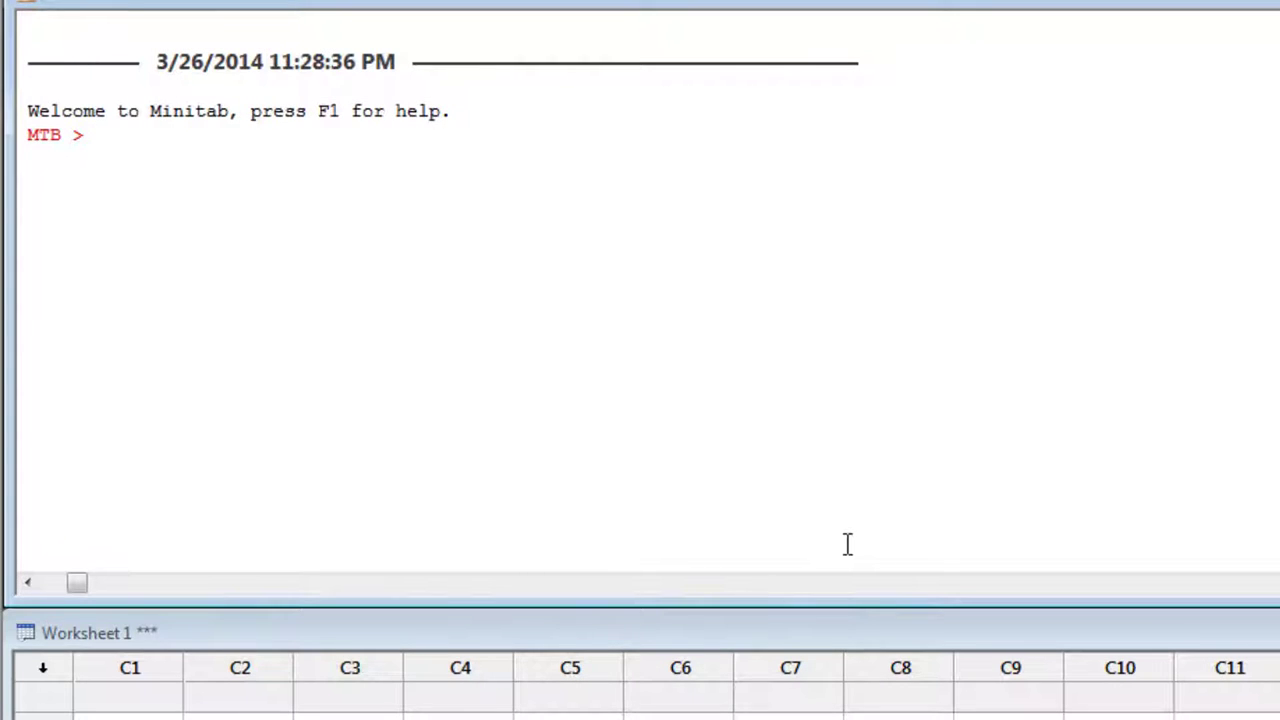
- Submit the generated %DefScreen design commands in the Command Line Editor to build the 16-run worksheet
key("ctrl+l")
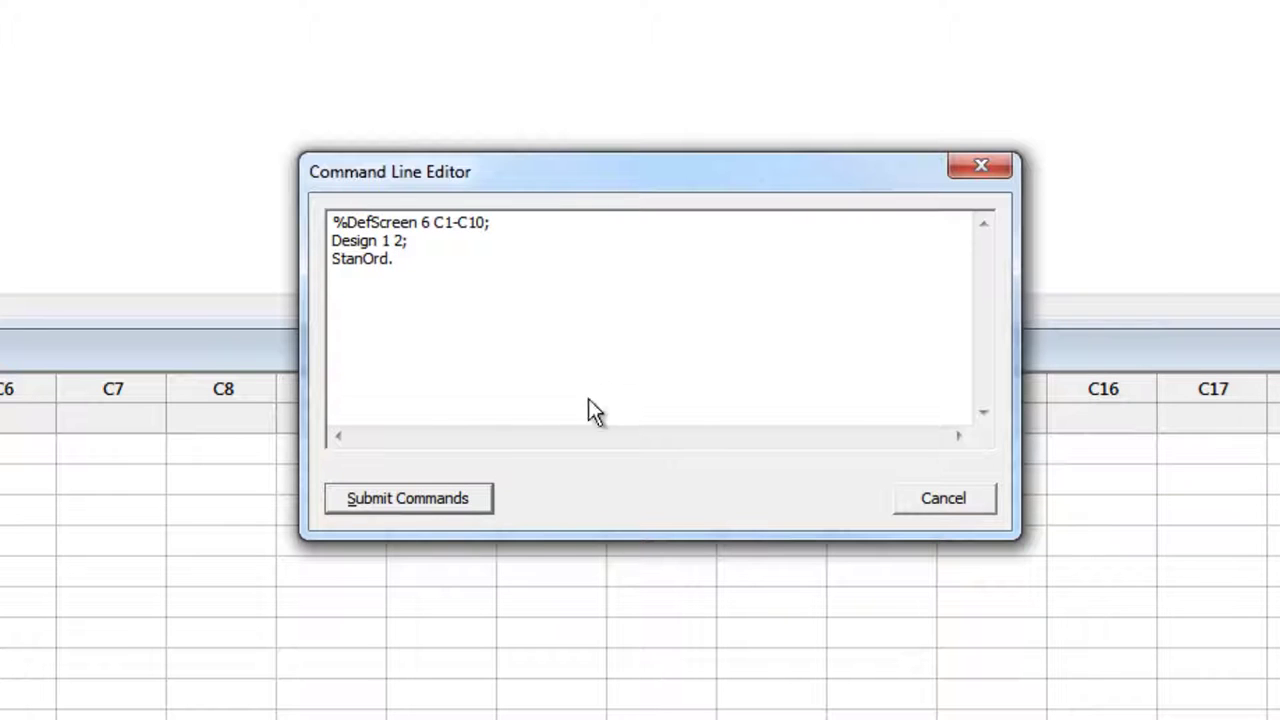
left_click(406, 496)
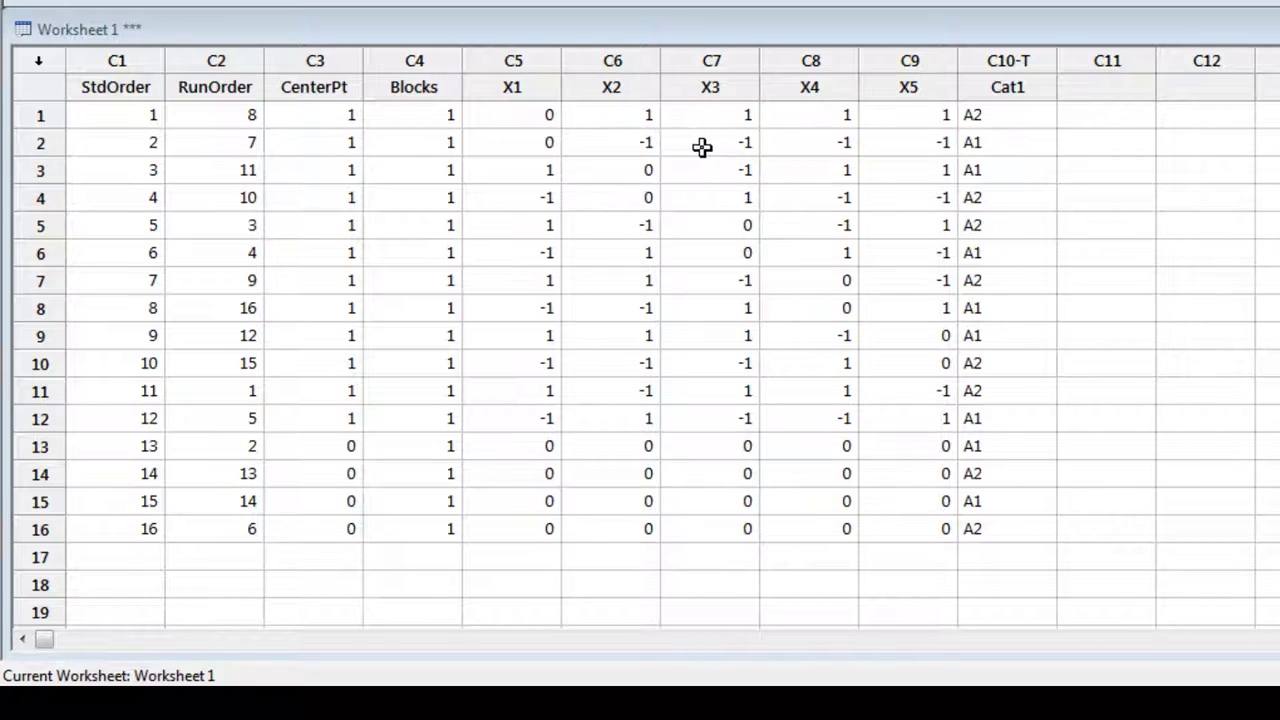
- Rename the X1 column to Tension
left_click_drag(515, 89, 612, 88)
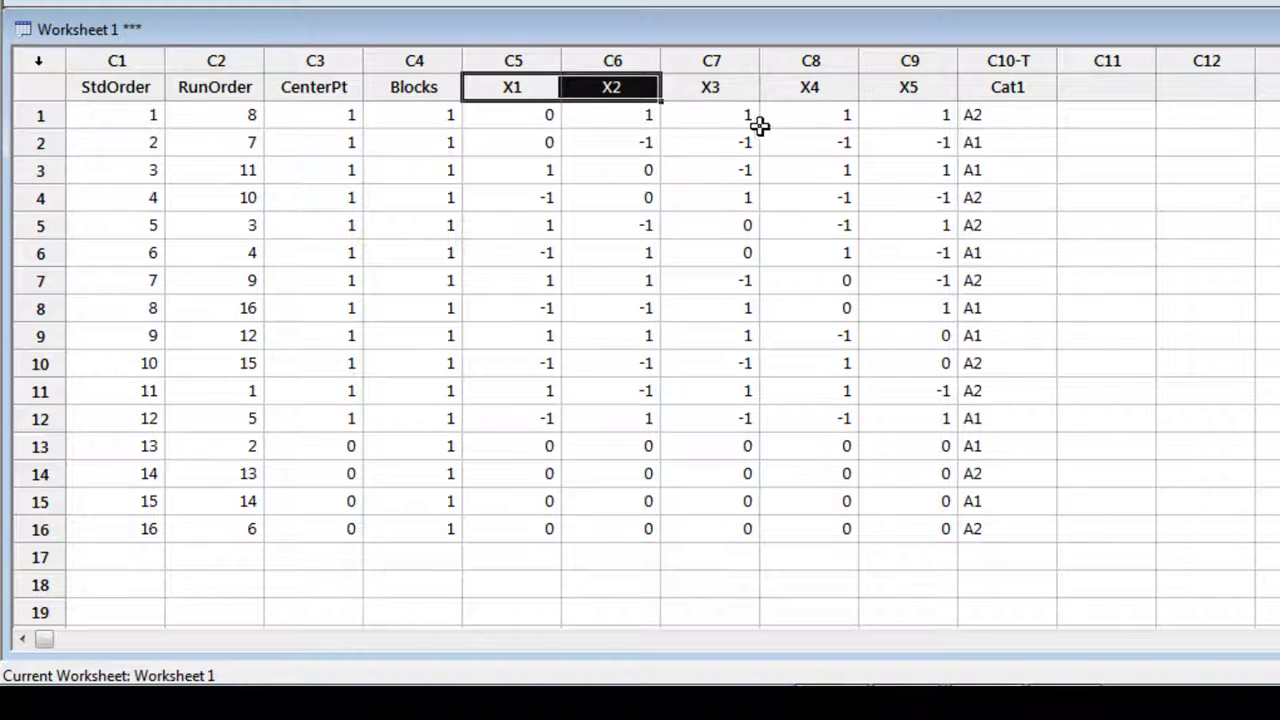
left_click(517, 89)
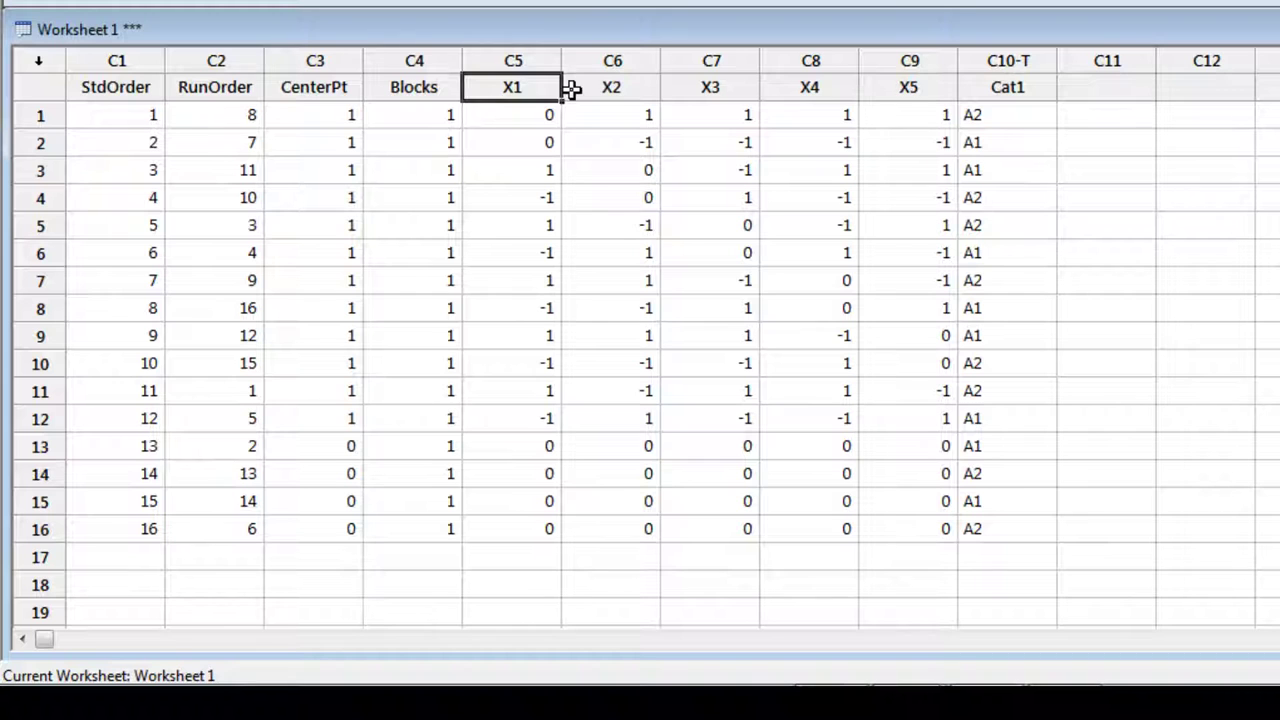
type("Tension")
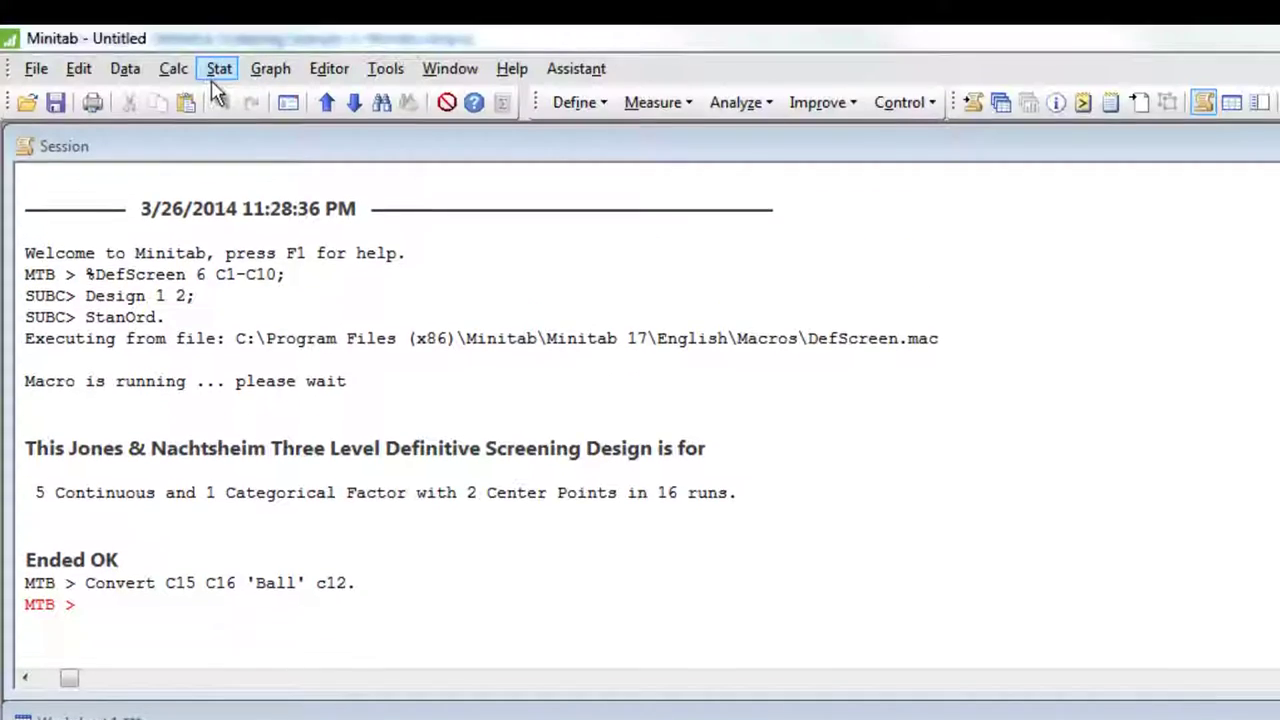
left_click(216, 70)
- In the DSD Analyze Design settings, enter response C11, 5 continuous and 1 categorical predictor, and generate code
mouse_move(255, 180)
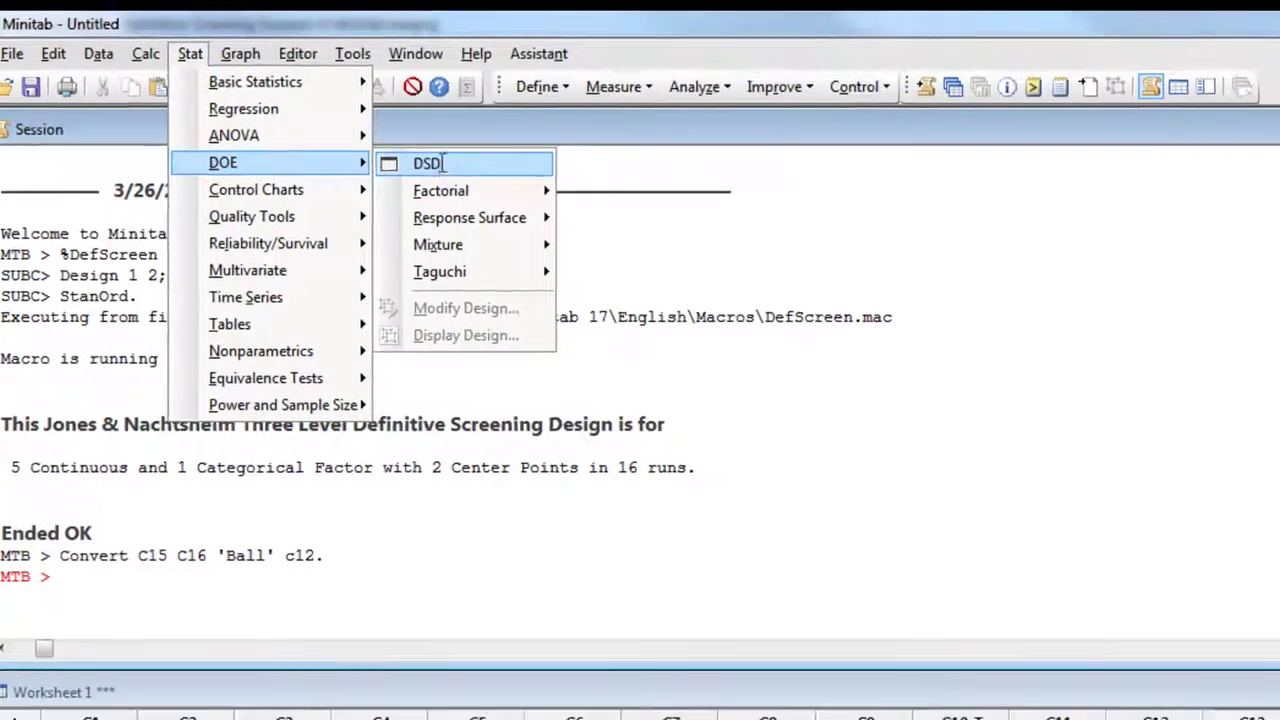
left_click(441, 163)
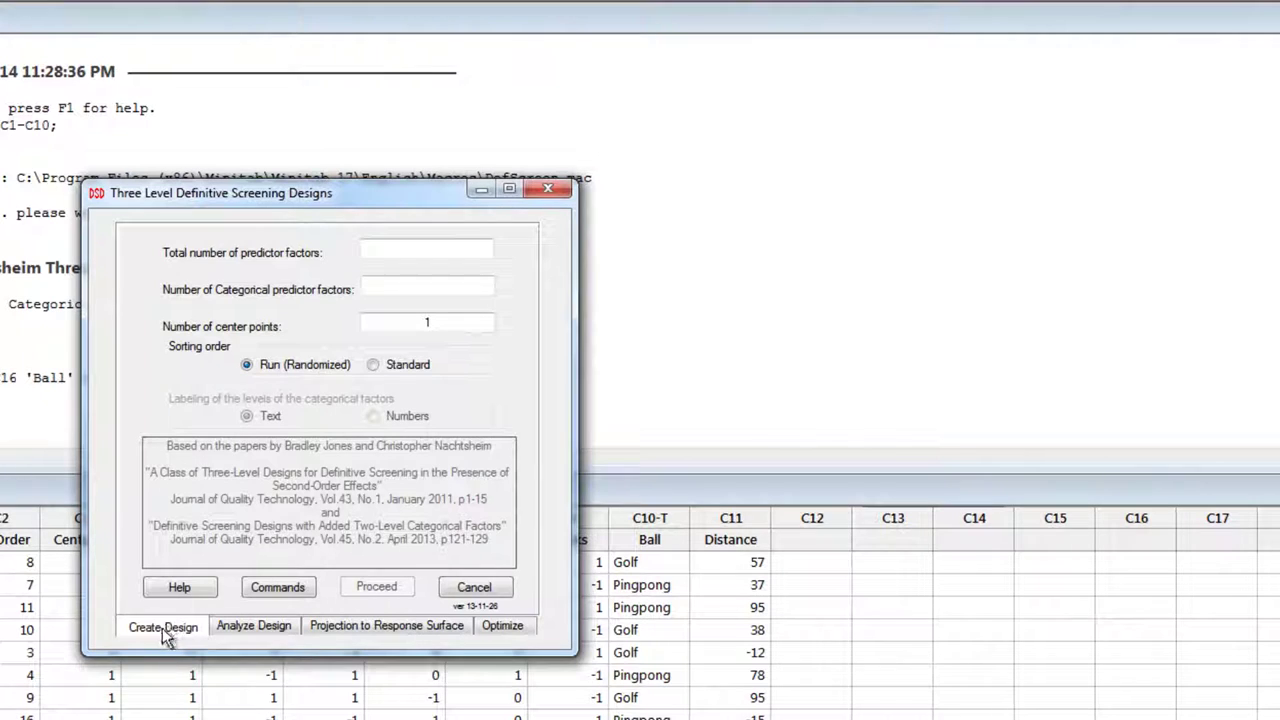
left_click(240, 627)
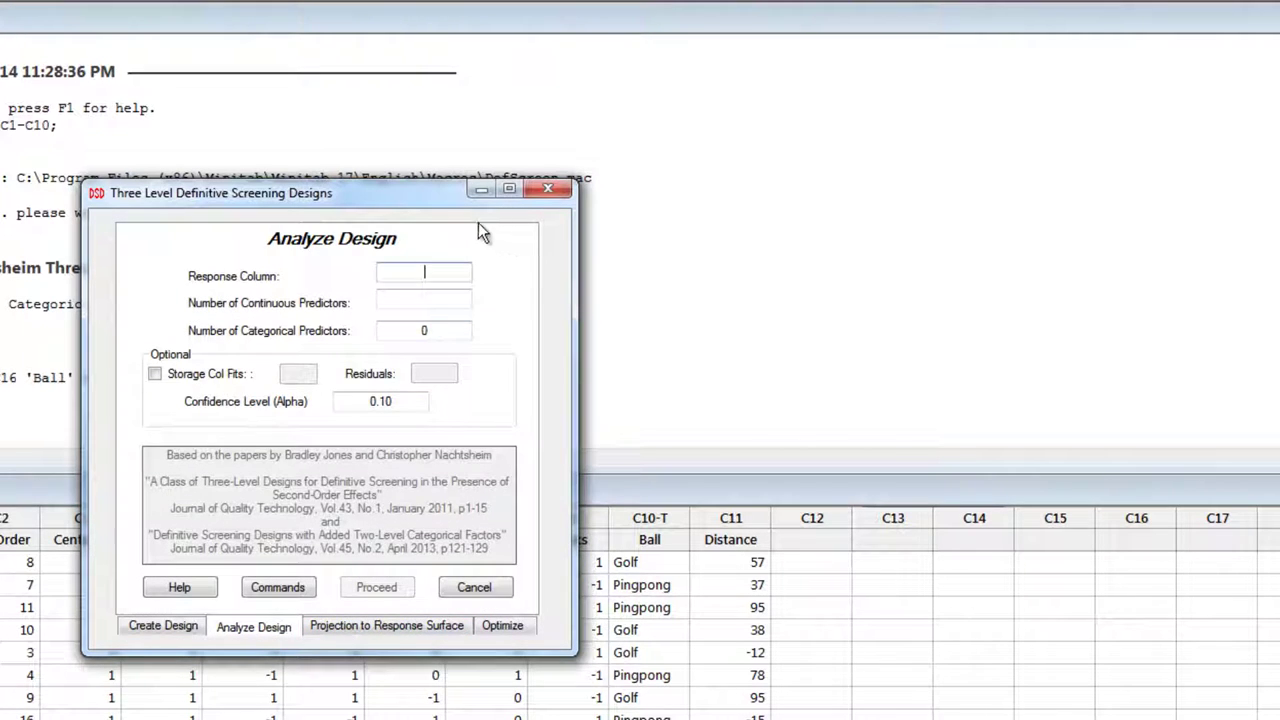
left_click_drag(417, 199, 758, 43)
type("C")
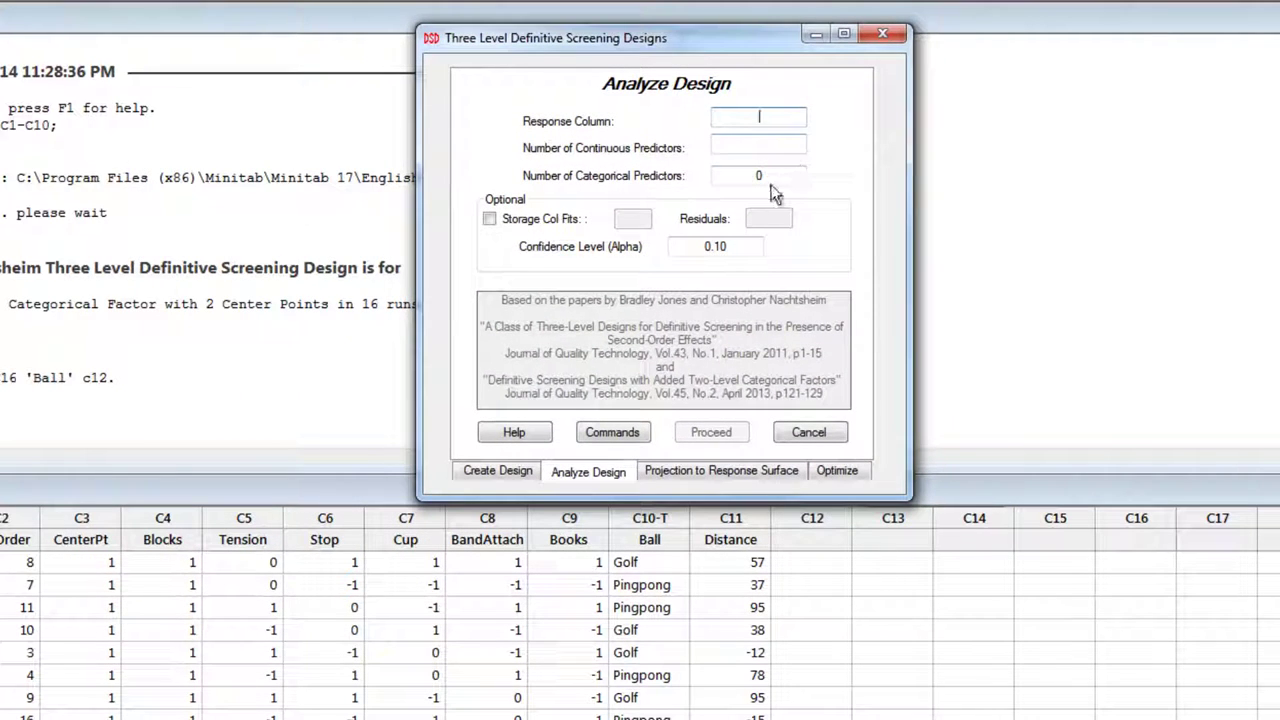
type("11")
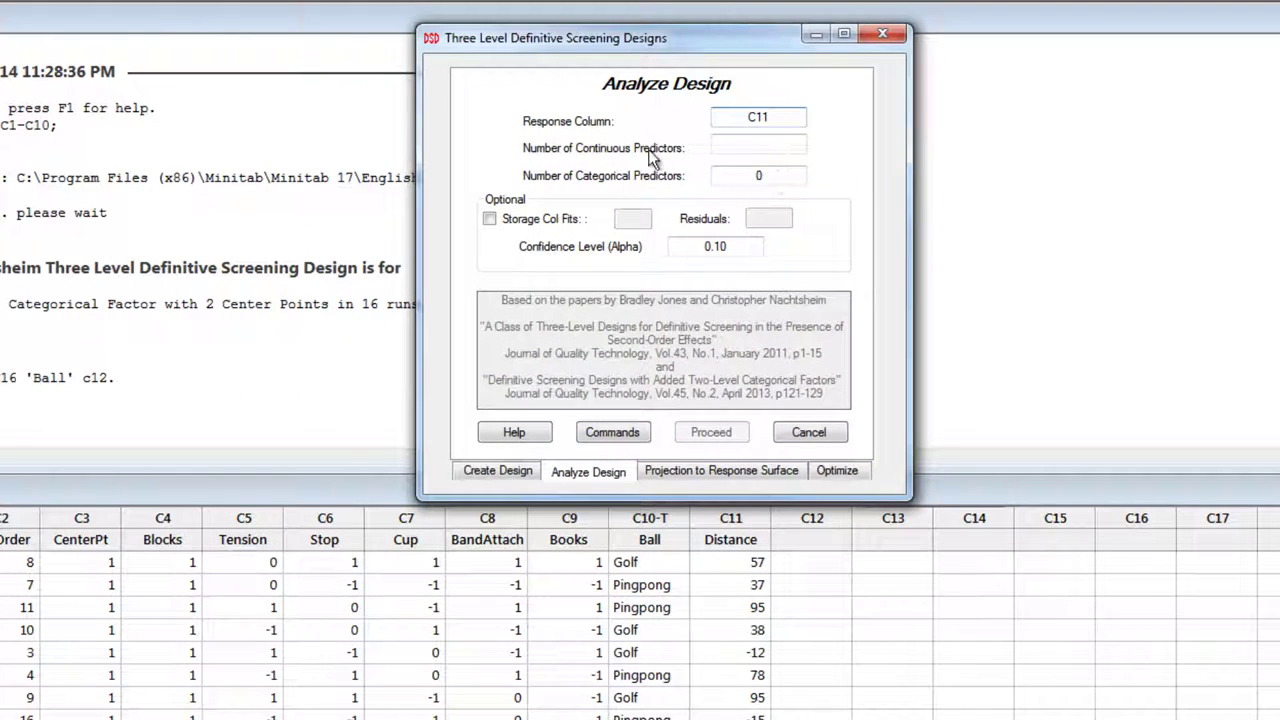
left_click(773, 145)
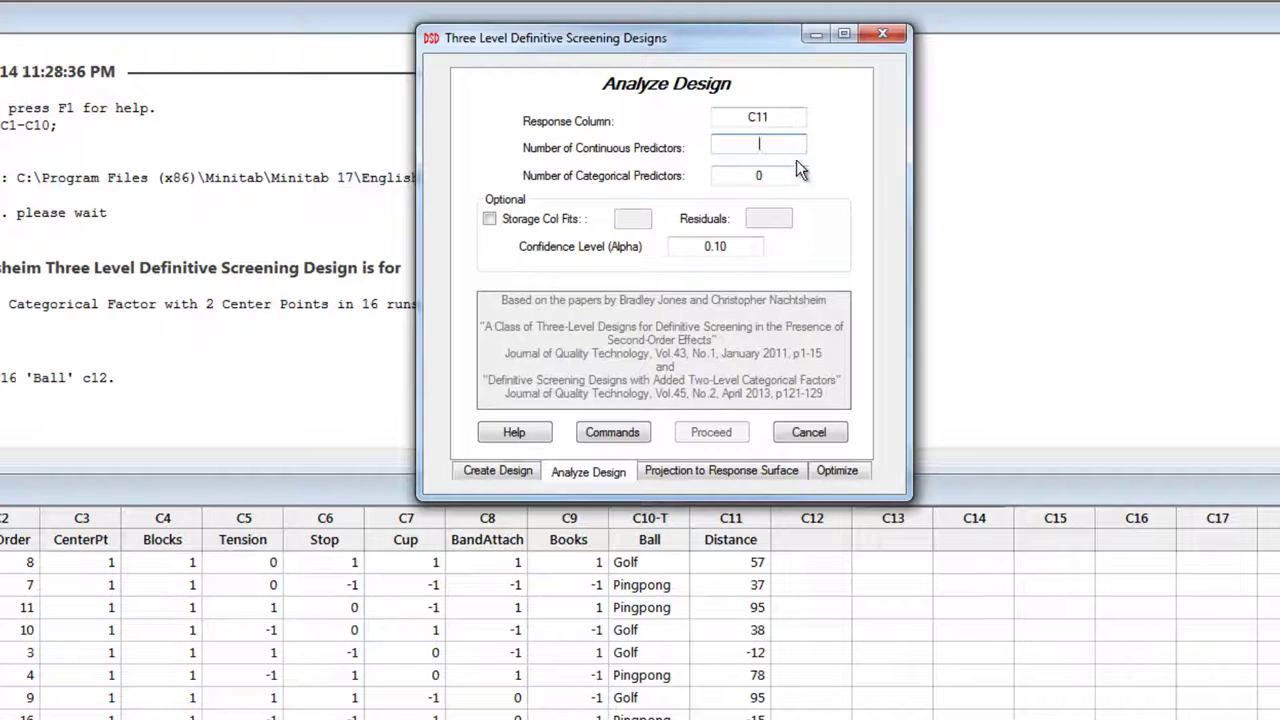
type("5")
key("Tab")
type("1")
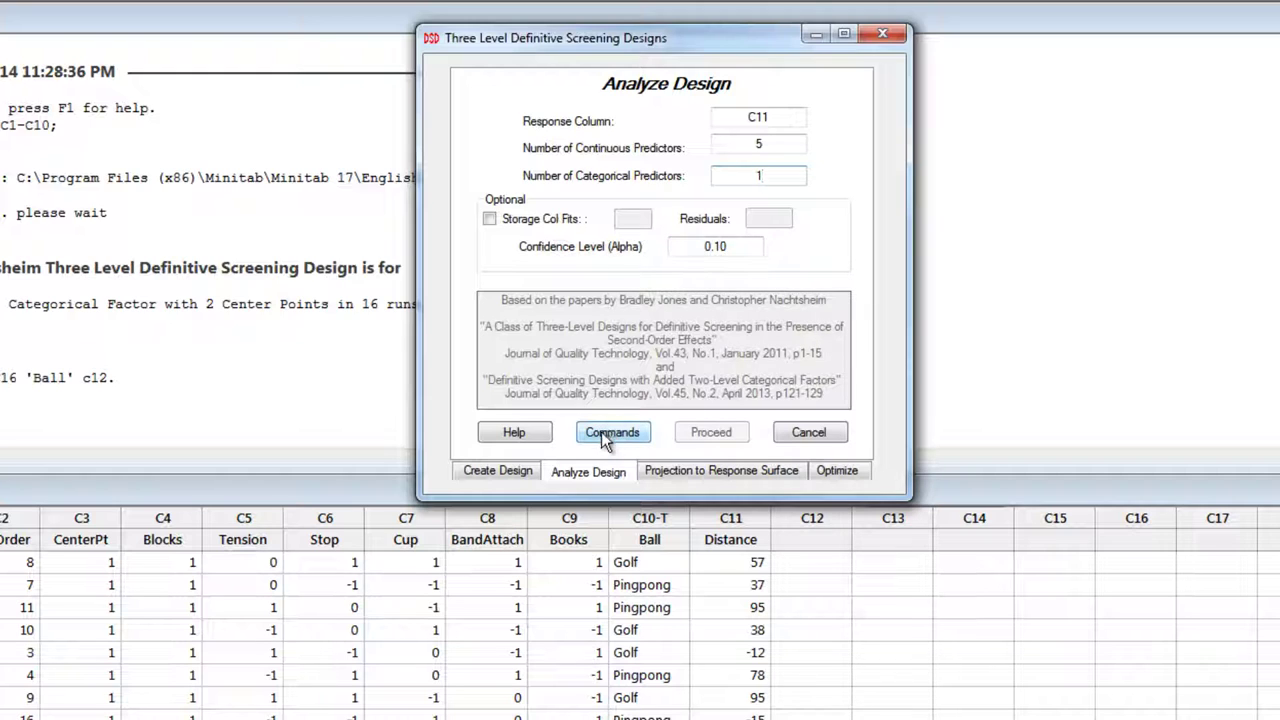
left_click(632, 432)
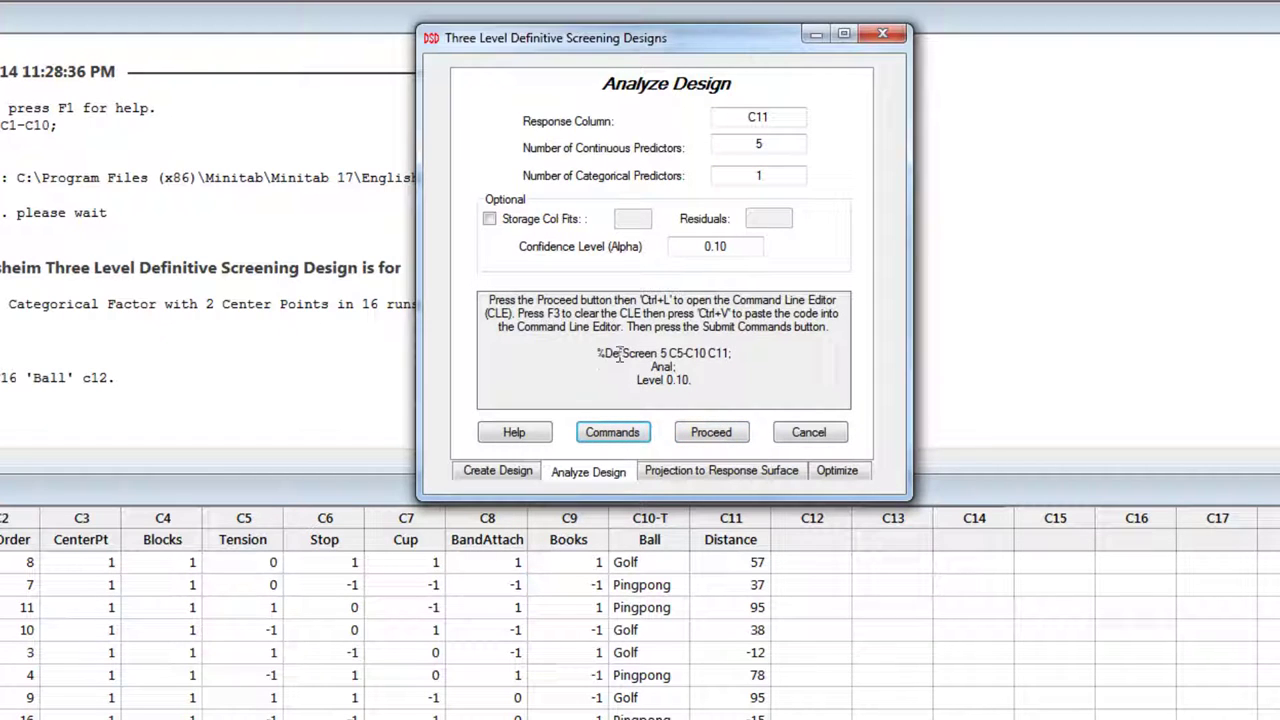
left_click(722, 468)
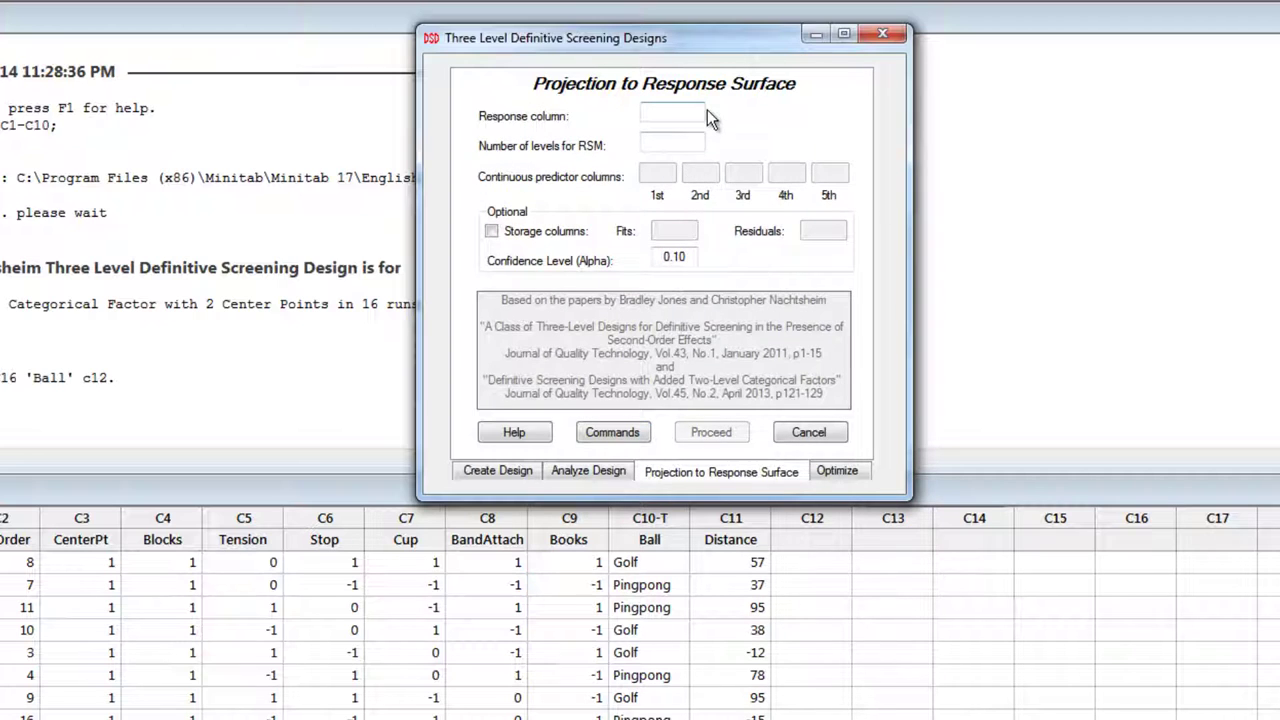
- Review the Optimize options, then return to the Analyze Design page
left_click(843, 470)
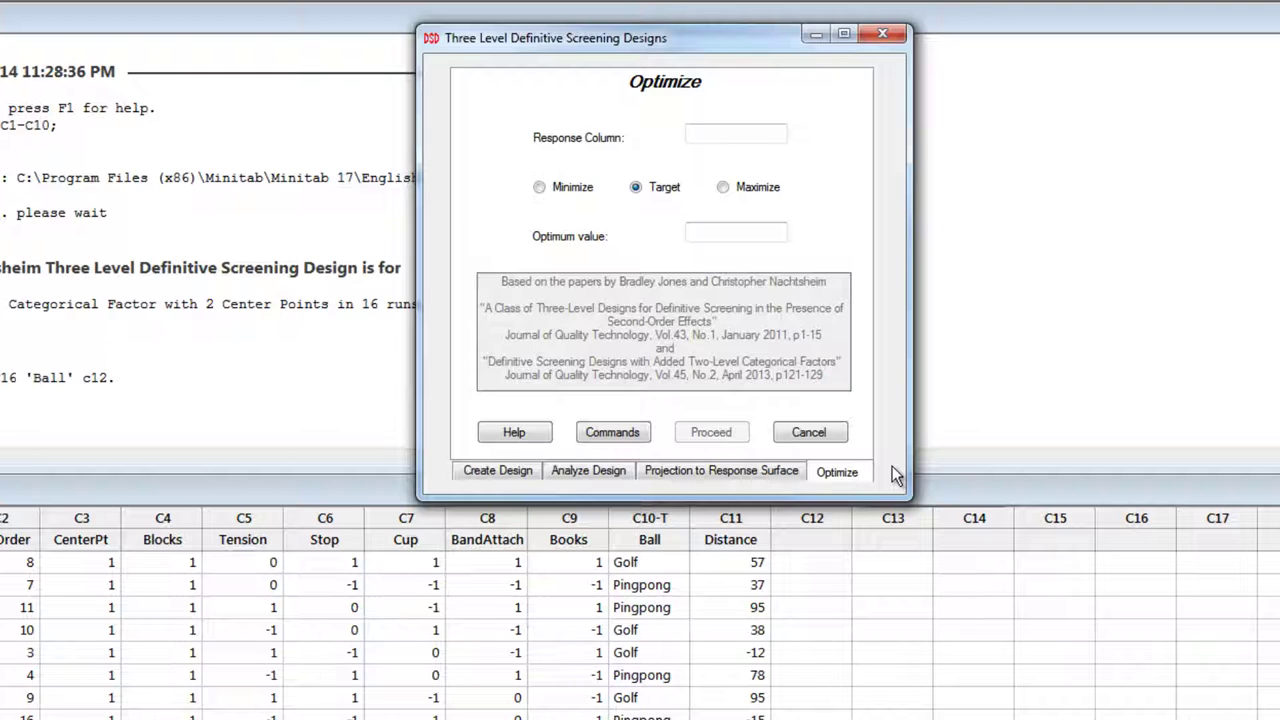
left_click(597, 472)
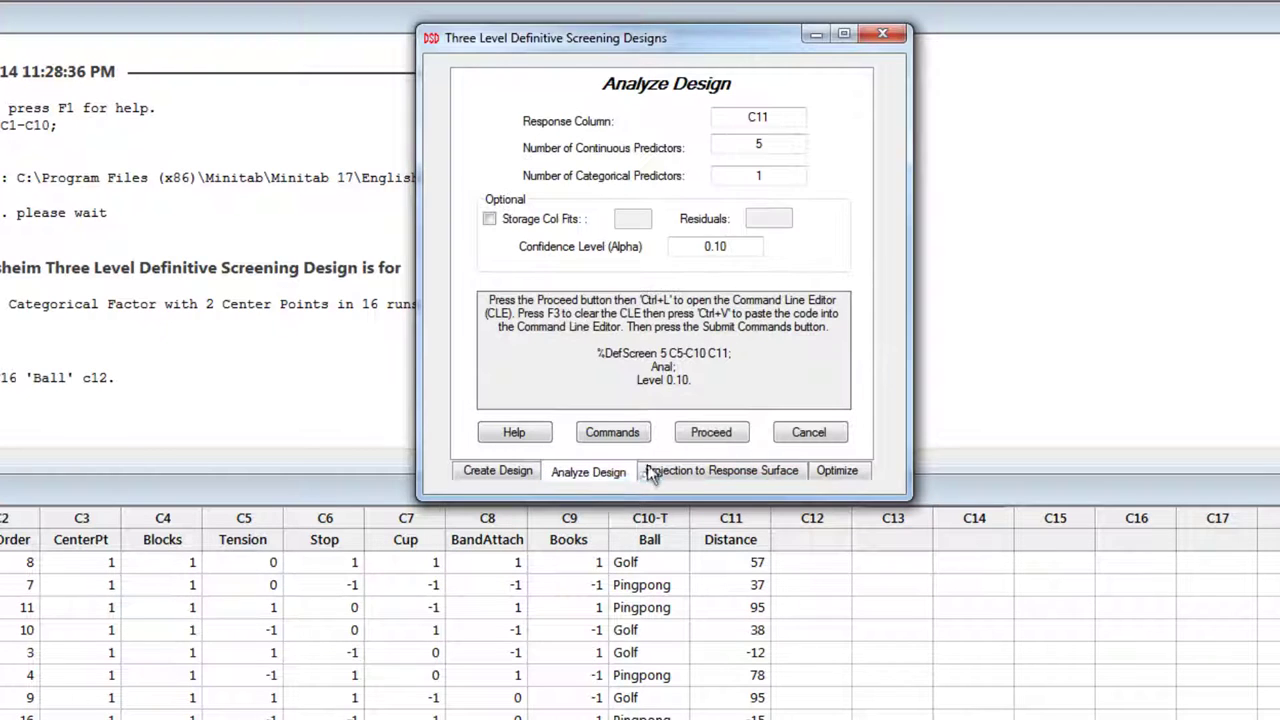
- Paste and submit the %DefScreen analysis code for Distance in the Command Line Editor
left_click(724, 432)
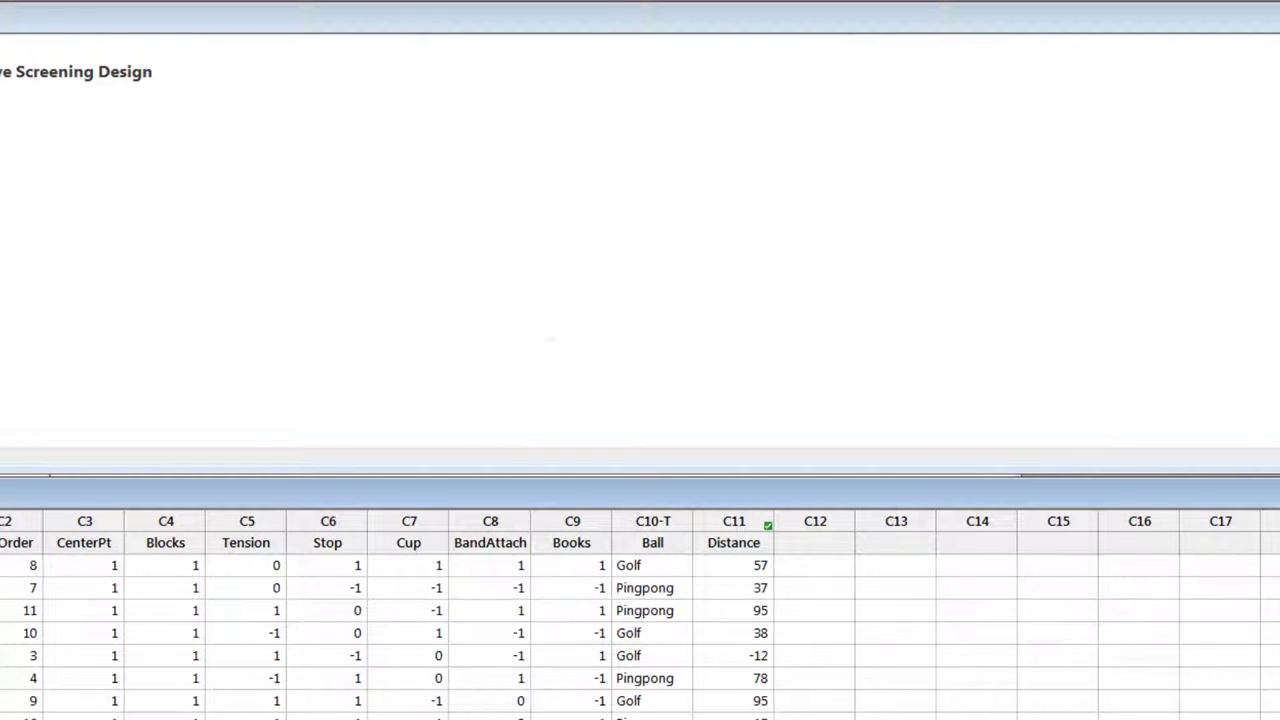
key("ctrl+l")
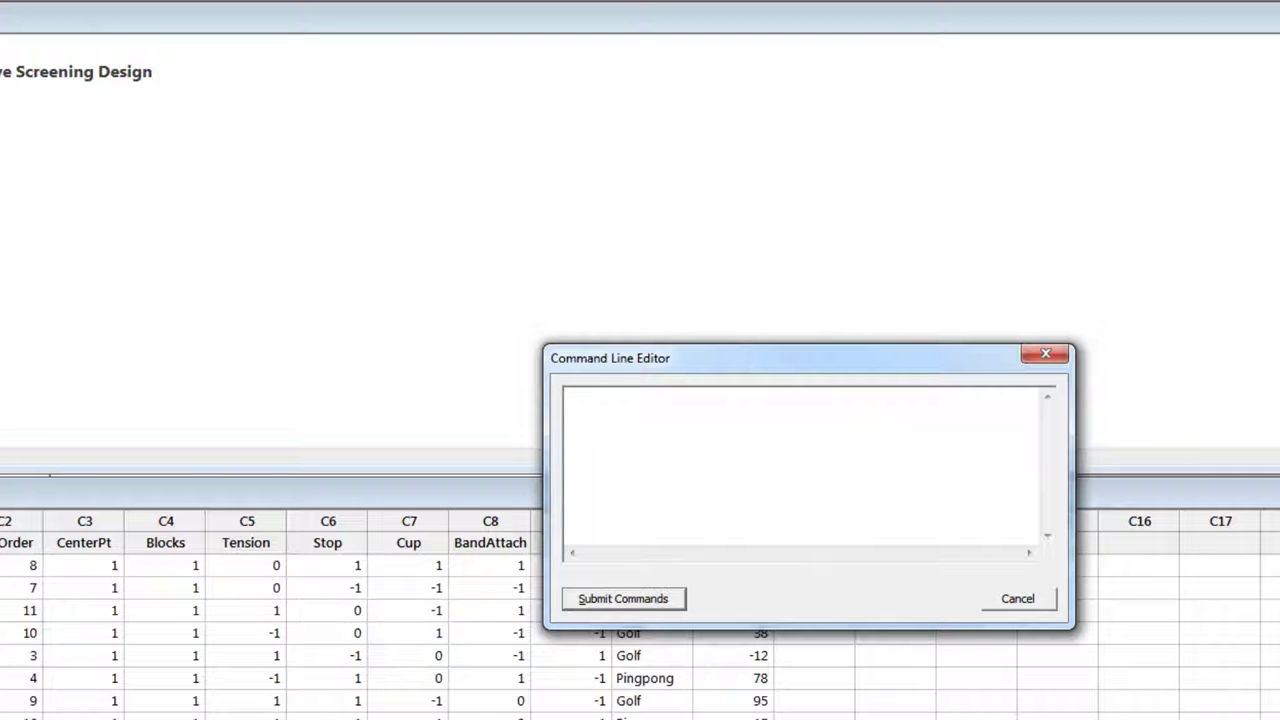
type("%DefScreen1 5 C5-C9; Anal C11; Level 0.10; CatFact 1 c10; virt c1001-c1016.")
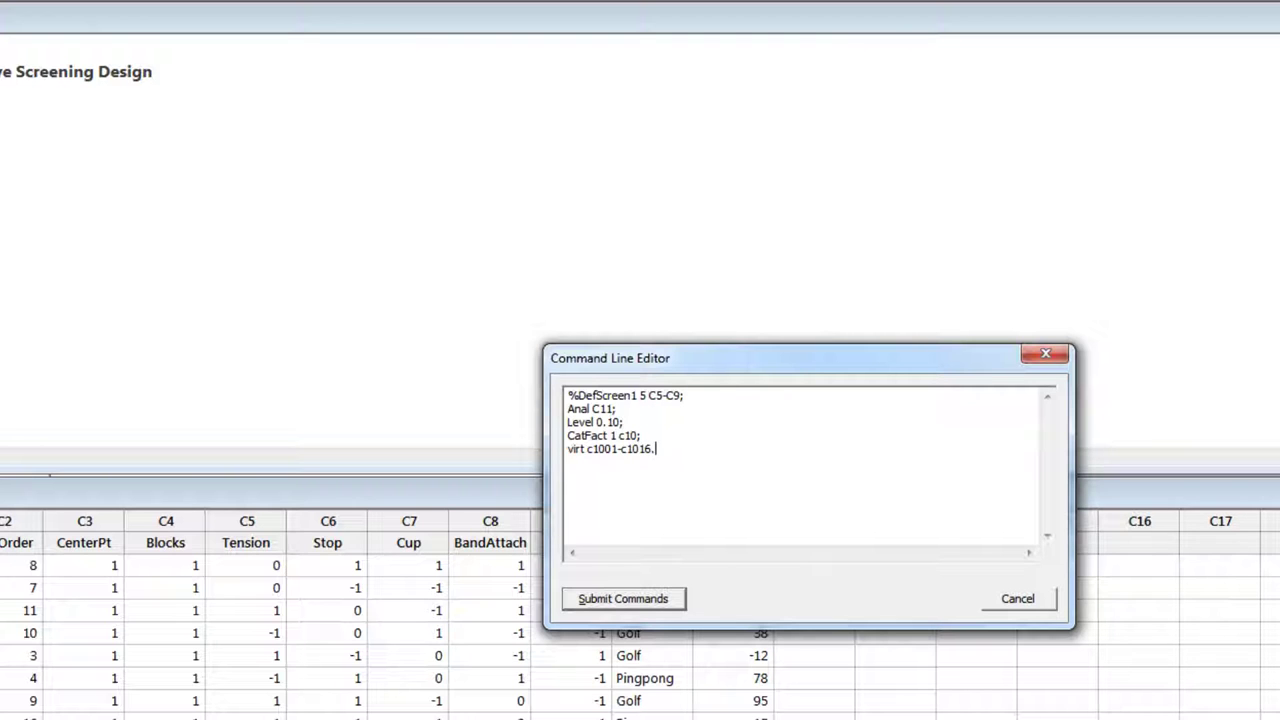
left_click(648, 600)
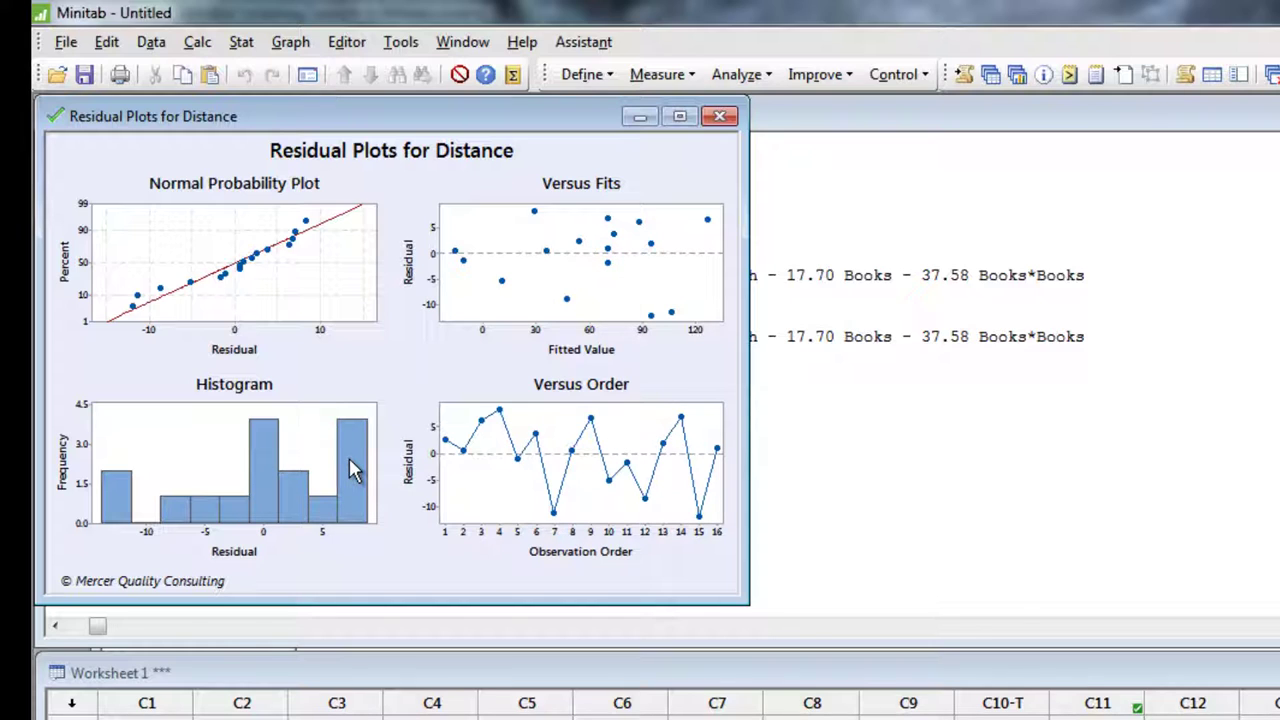
- Minimize the residual plots and read the Distance model output: R-sq 97.63% and coefficients
mouse_move(350, 463)
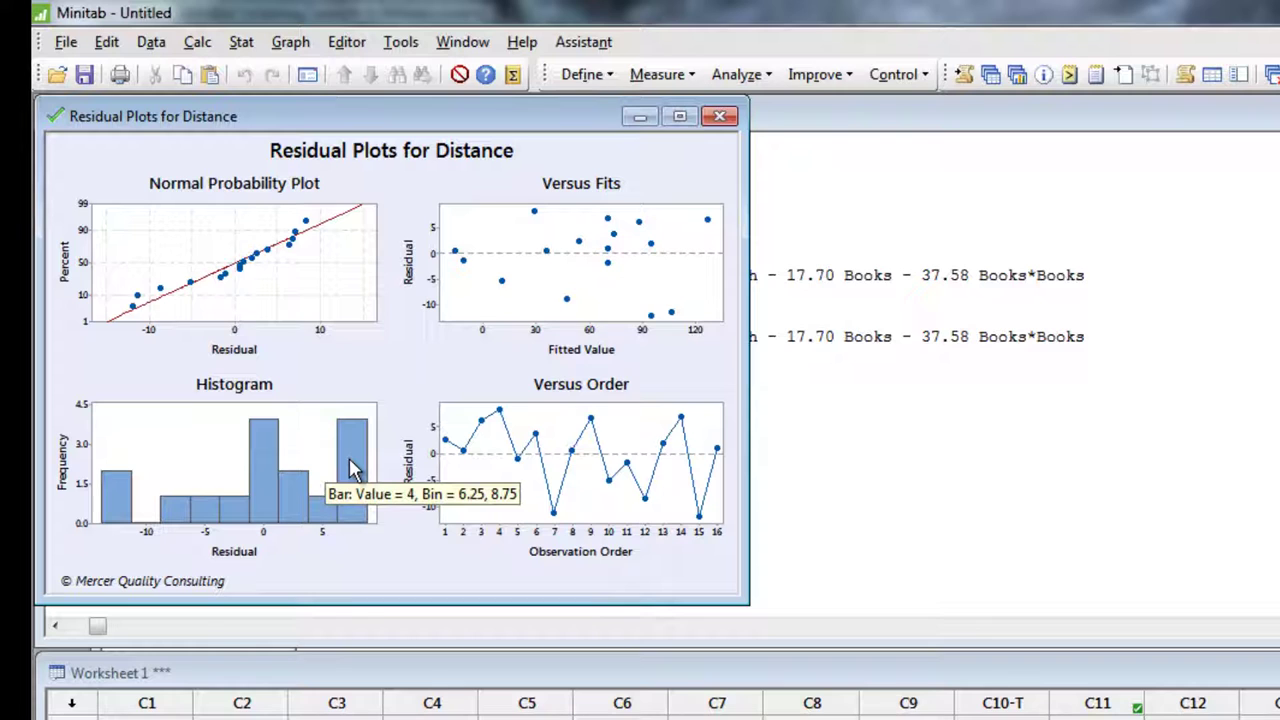
left_click(640, 117)
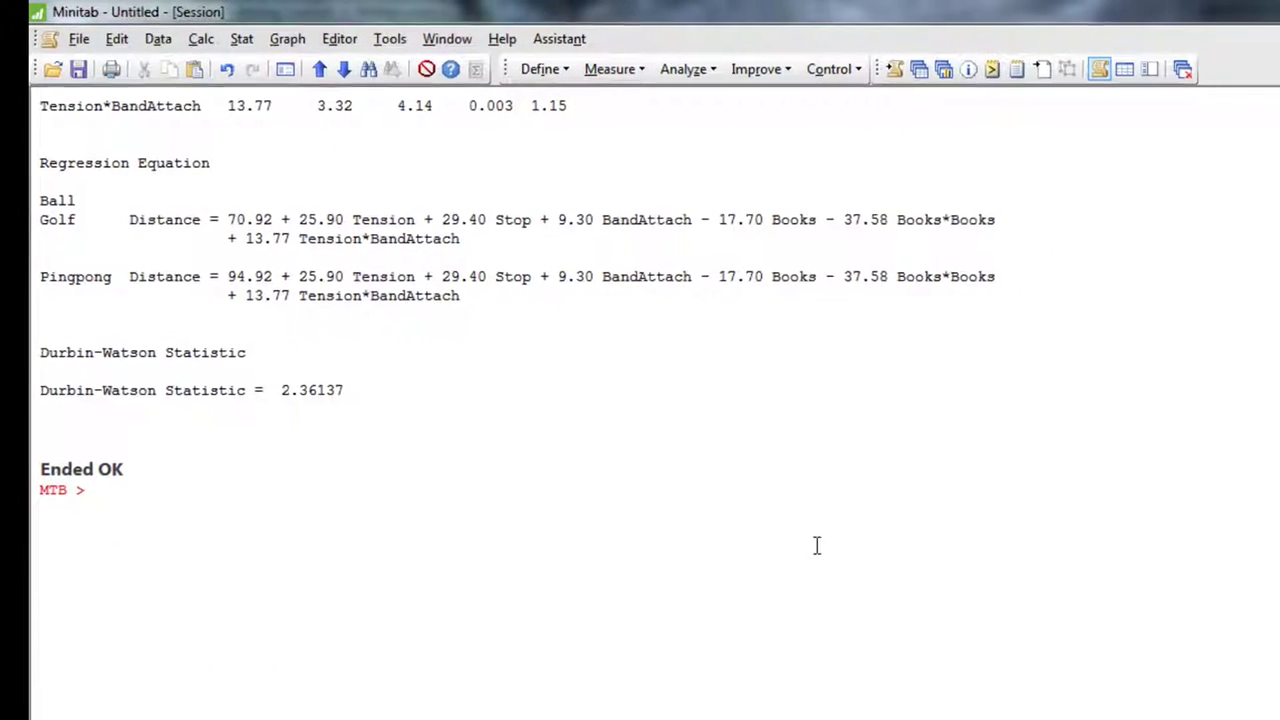
scroll(816, 545, "up", 13)
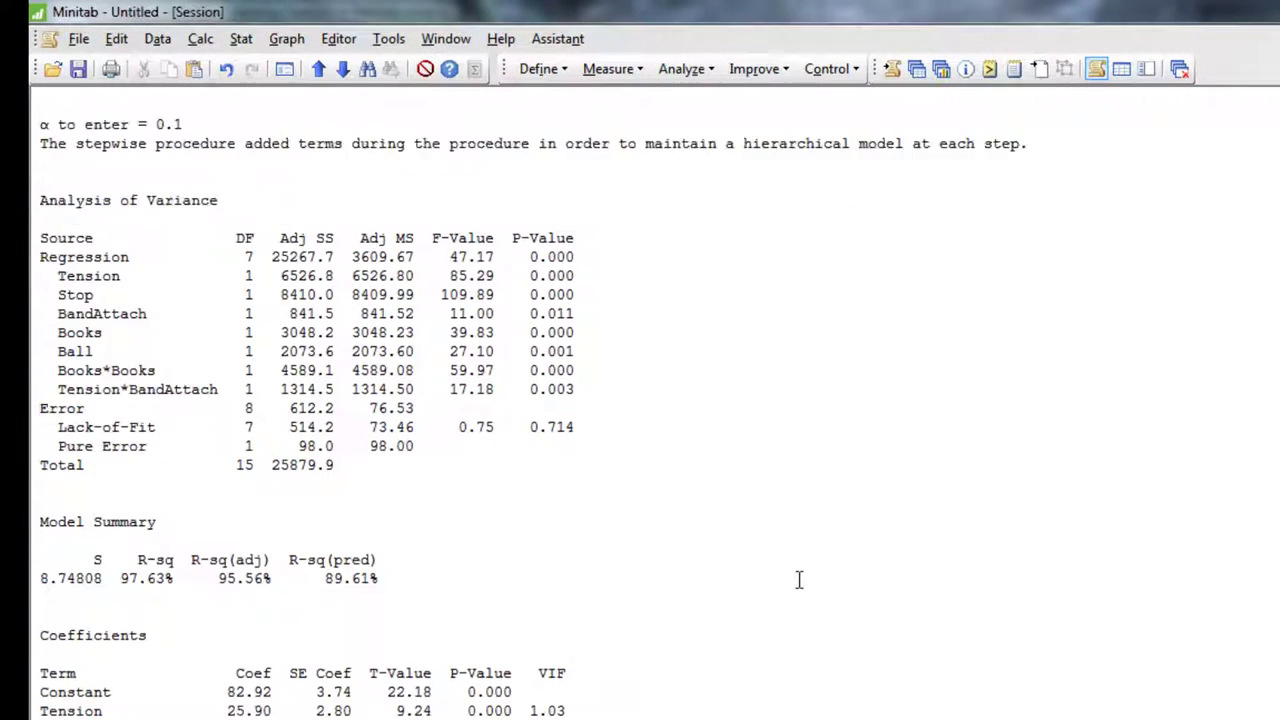
scroll(799, 580, "up", 3)
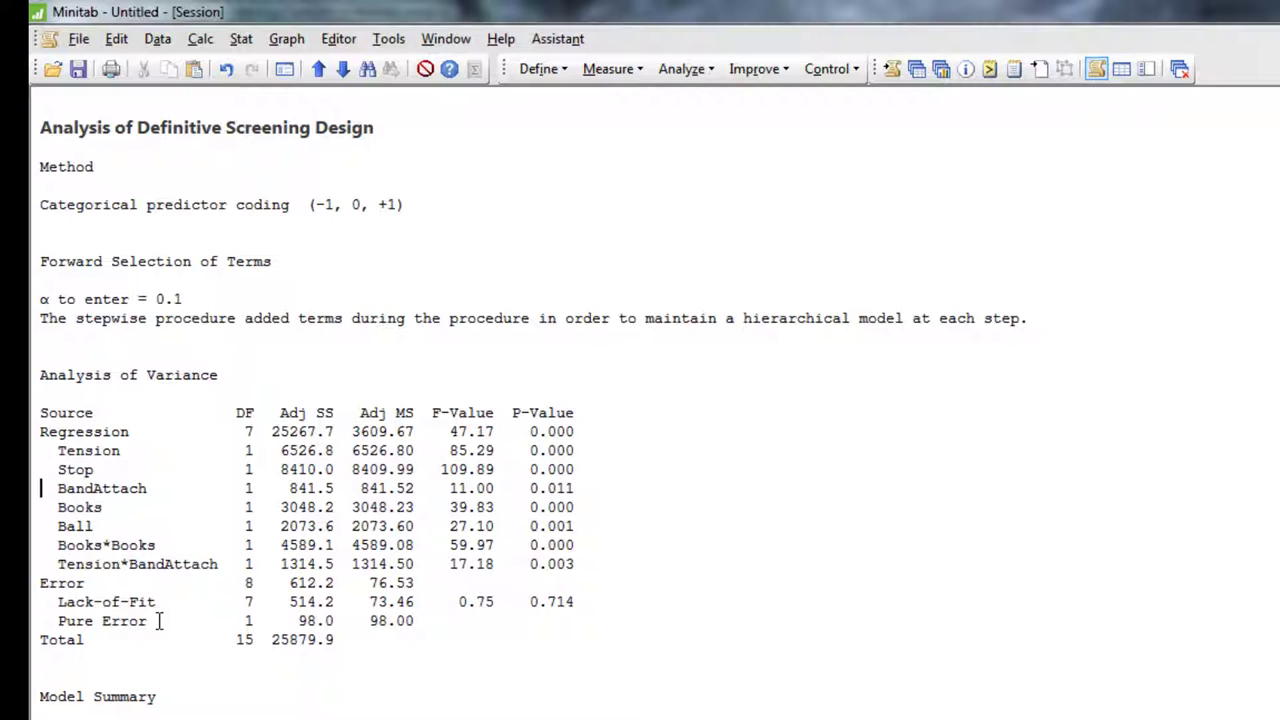
scroll(155, 618, "down", 6)
scroll(147, 622, "down", 1)
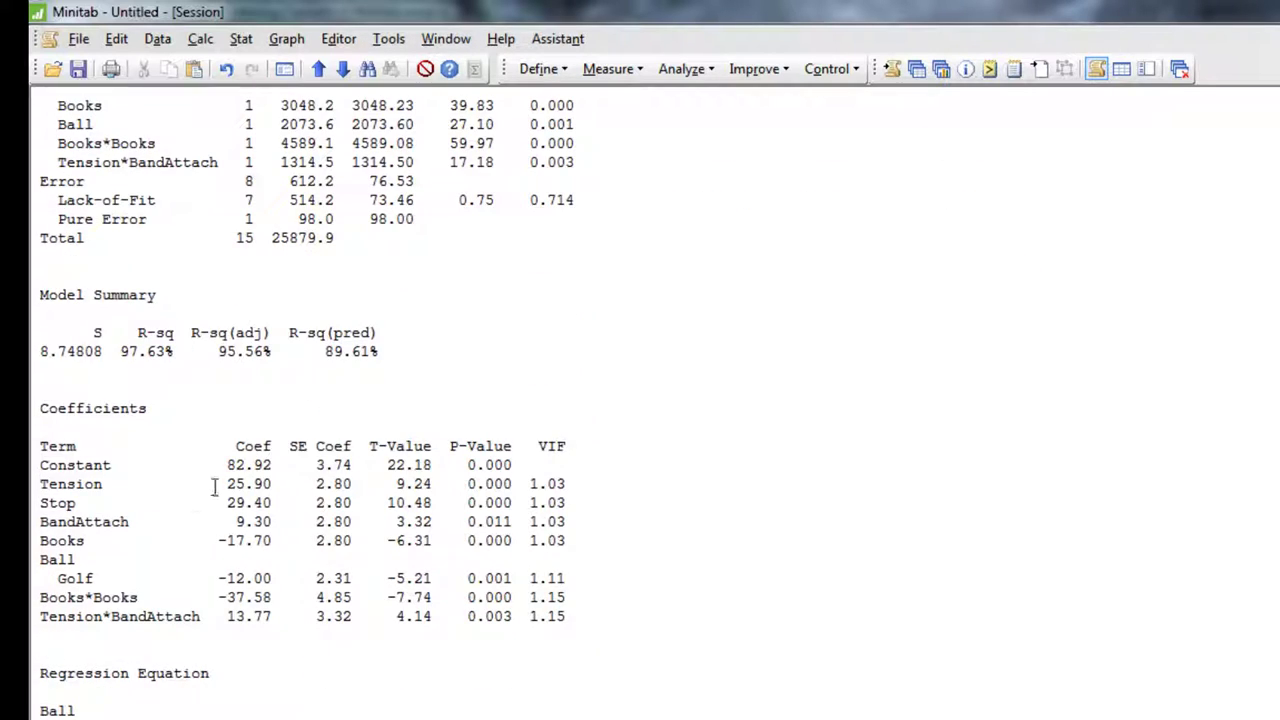